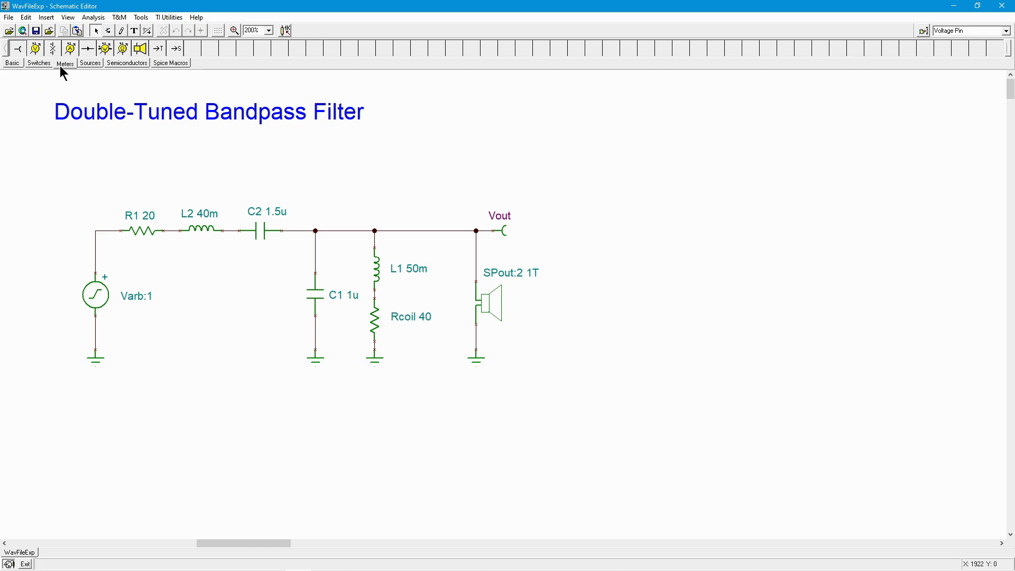
Place a voltage generator below the filter circuit
{"action": "left_click", "coordinate": [90, 63]}
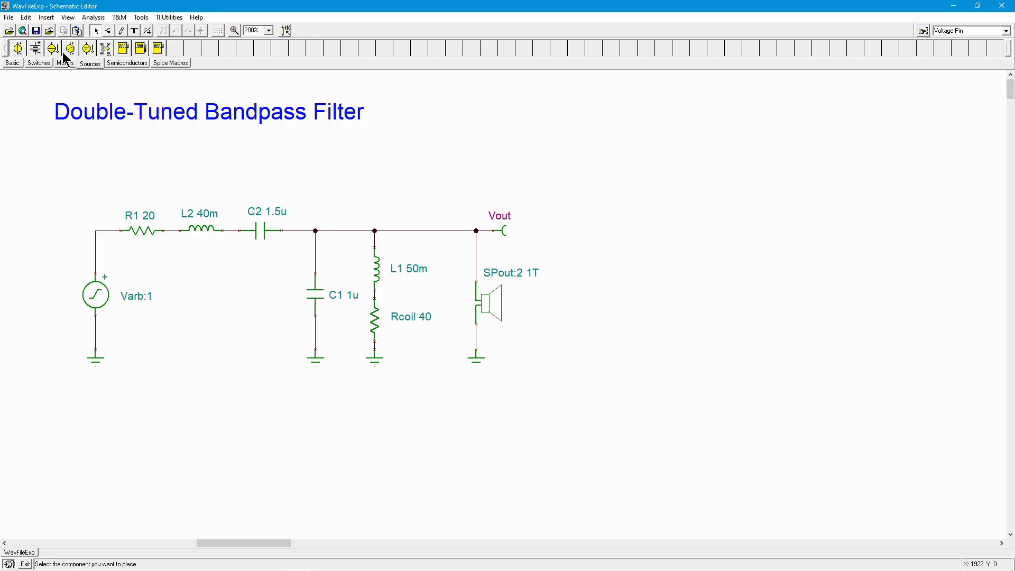
{"action": "left_click", "coordinate": [72, 53]}
{"action": "left_click", "coordinate": [195, 380]}
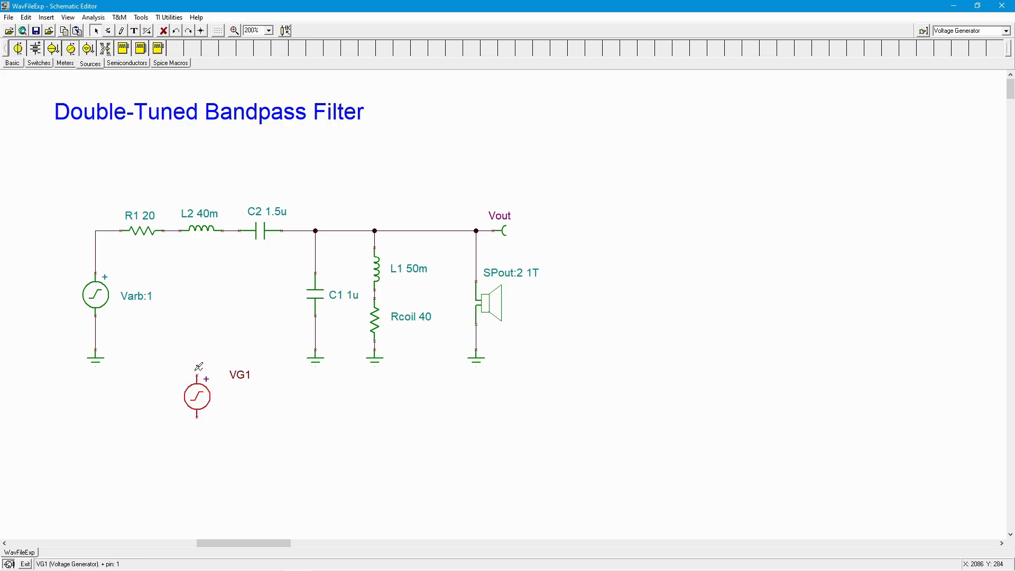
Examine the sine and WAV file signal options of the new generator, discard the settings, and remove the generator
{"action": "double_click", "coordinate": [201, 406]}
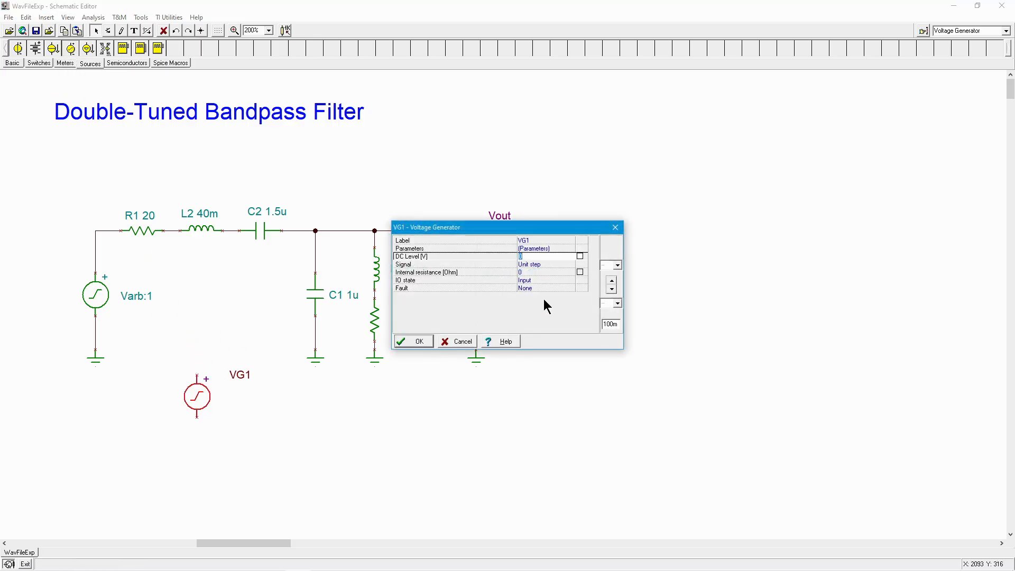
{"action": "left_click", "coordinate": [535, 264]}
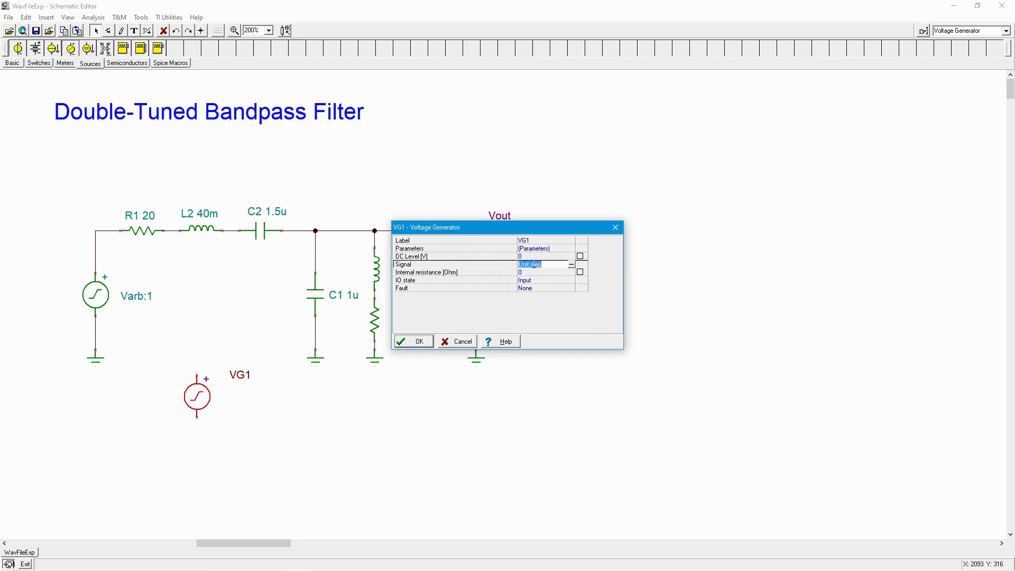
{"action": "left_click", "coordinate": [572, 264]}
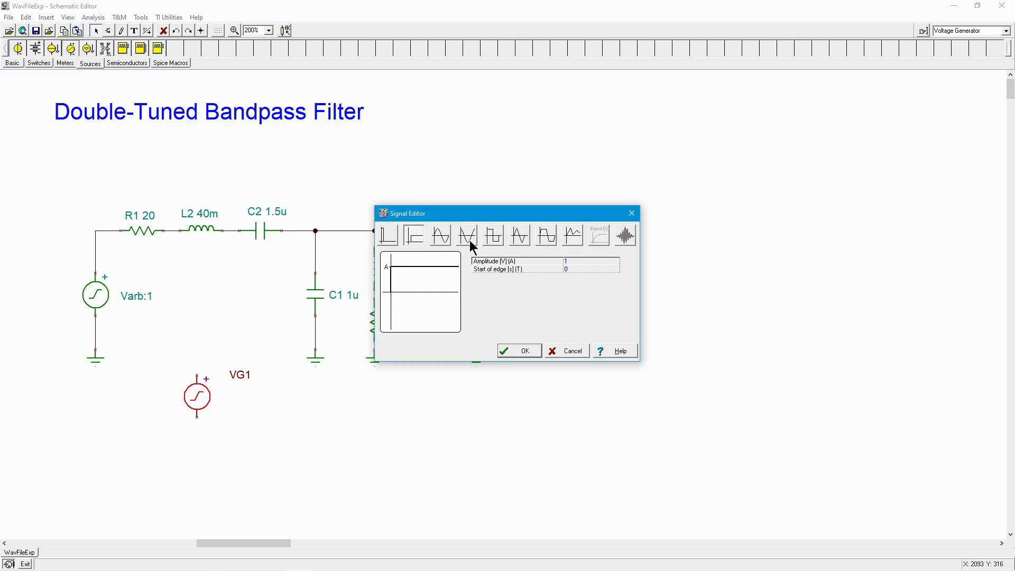
{"action": "left_click", "coordinate": [445, 237]}
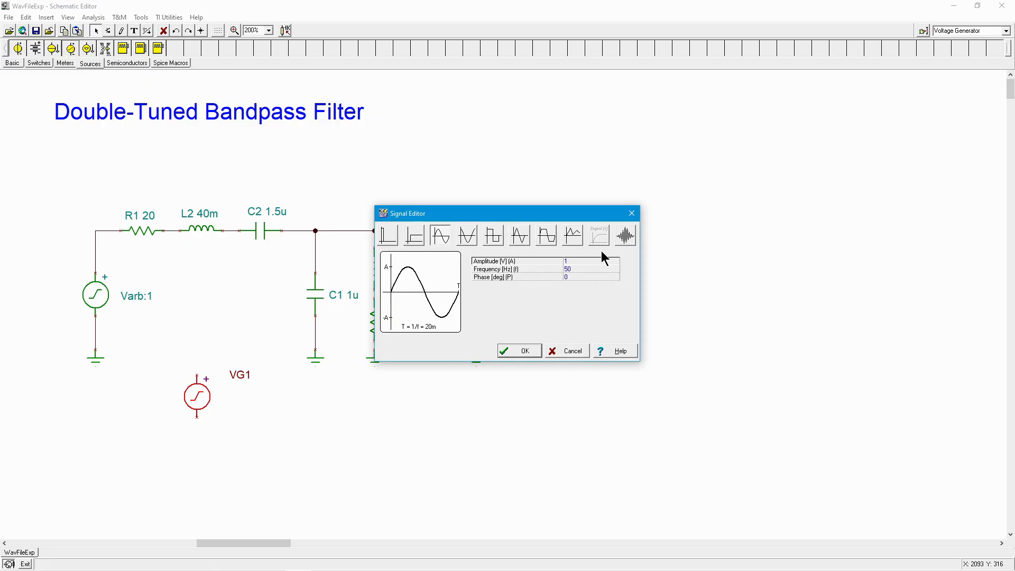
{"action": "left_click", "coordinate": [625, 236]}
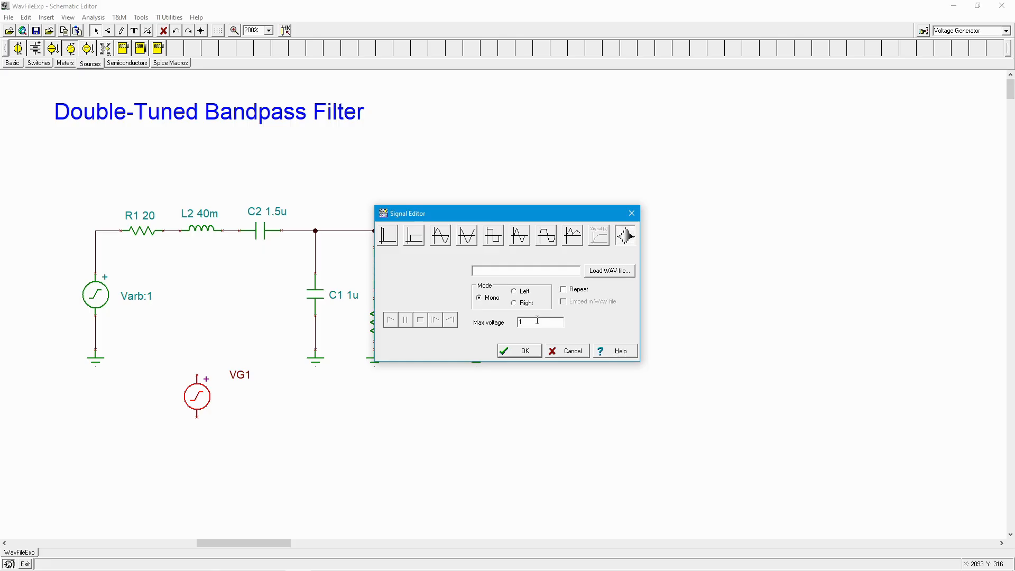
{"action": "left_click", "coordinate": [571, 351]}
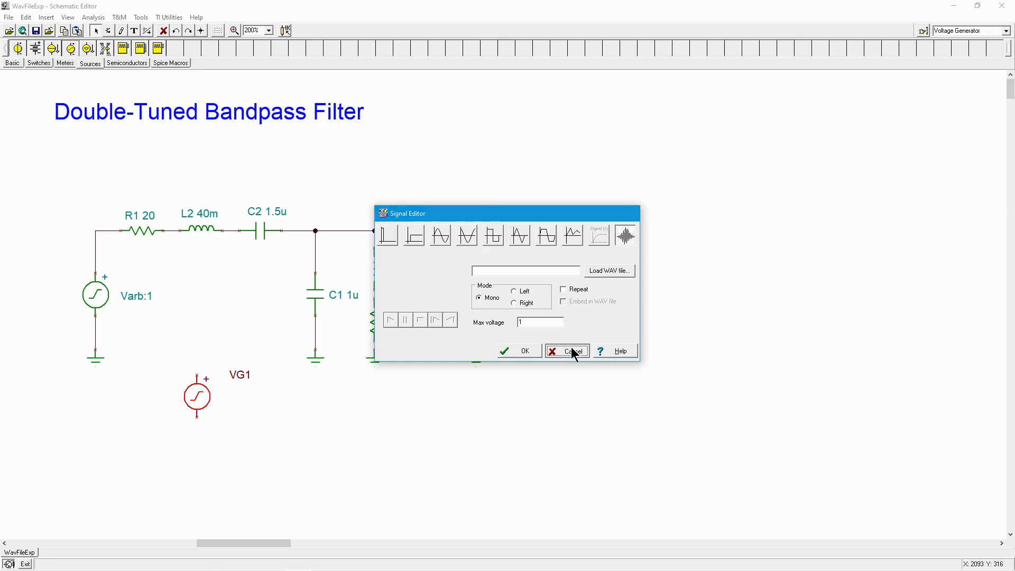
{"action": "left_click", "coordinate": [457, 341]}
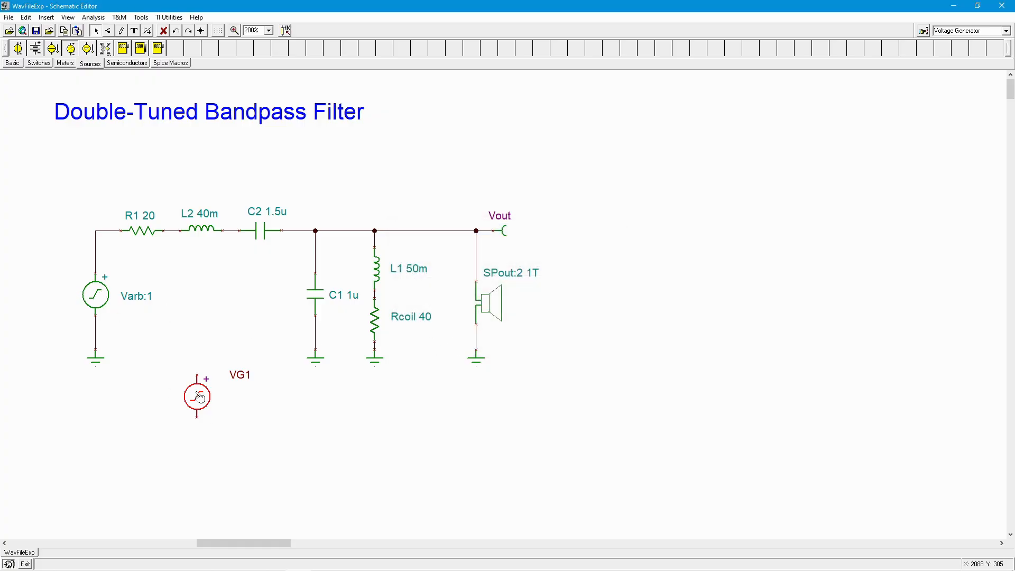
{"action": "key", "text": "Escape"}
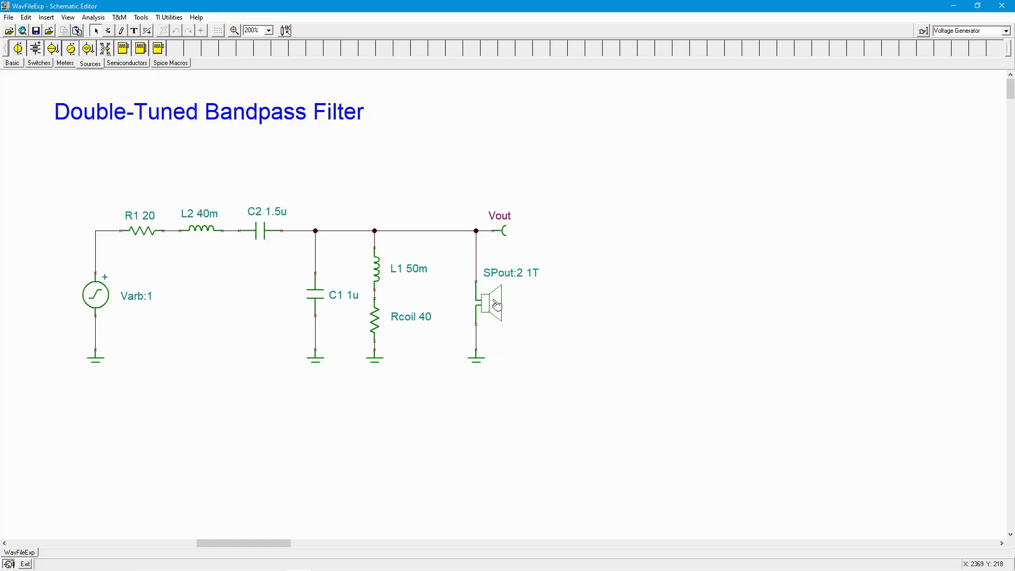
Place a speaker in the empty area beyond the Vout pin of the filter circuit
{"action": "left_click", "coordinate": [67, 61]}
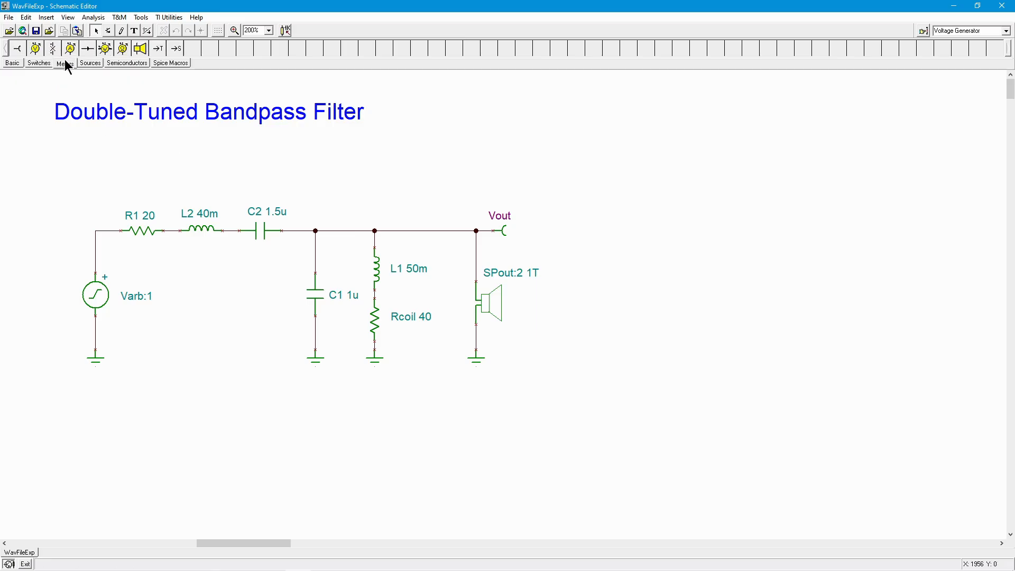
{"action": "left_click", "coordinate": [146, 53]}
{"action": "left_click", "coordinate": [615, 241]}
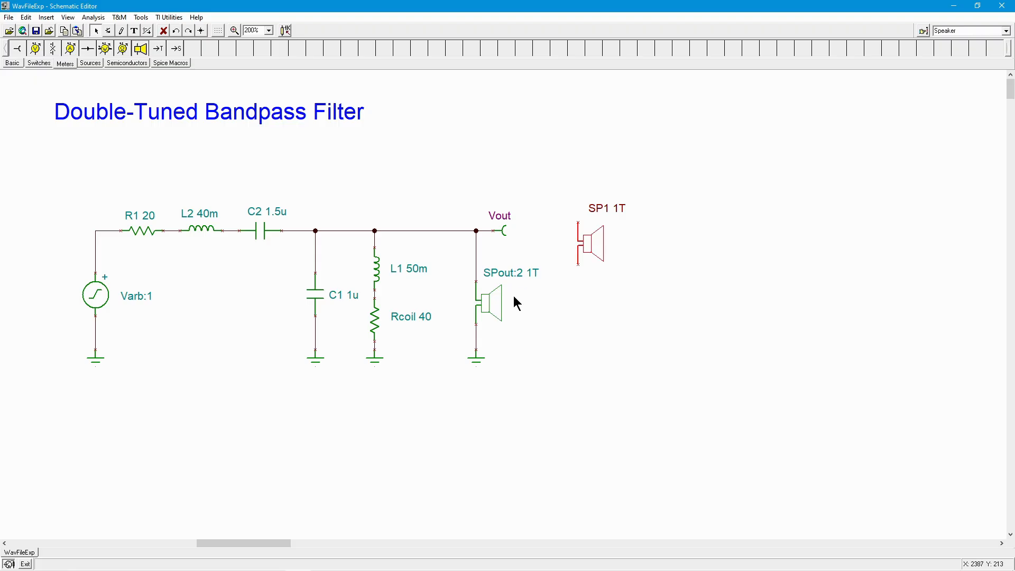
Compare the loud-speaker properties of the new speaker and SPout:2 without changing them, and delete the new speaker
{"action": "double_click", "coordinate": [596, 245]}
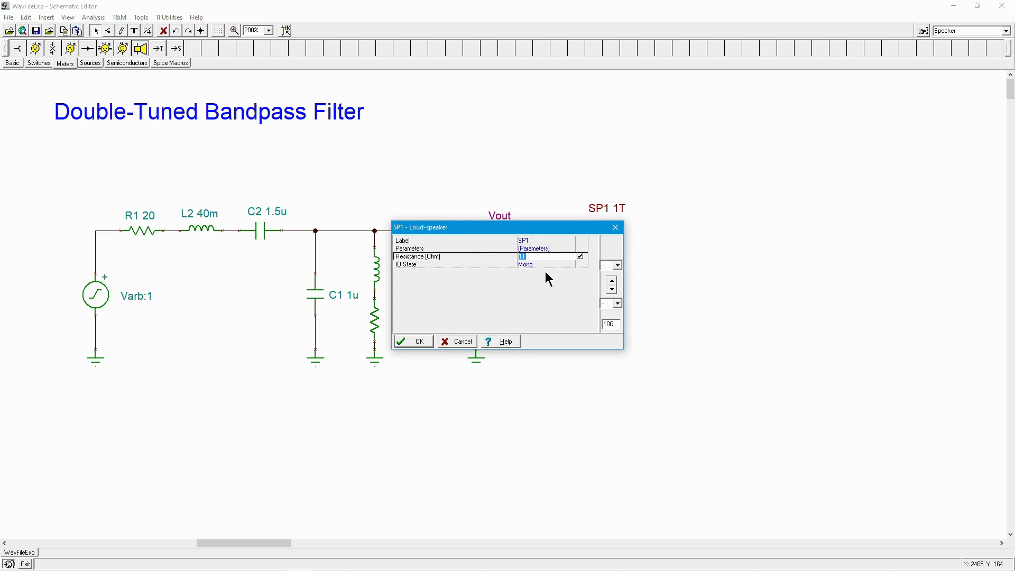
{"action": "left_click", "coordinate": [460, 341]}
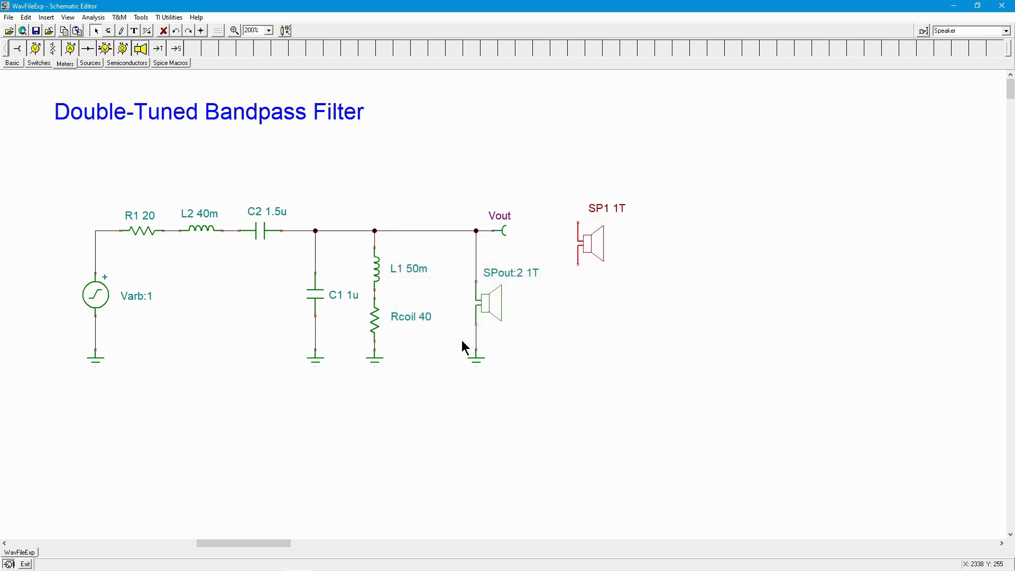
{"action": "double_click", "coordinate": [498, 305]}
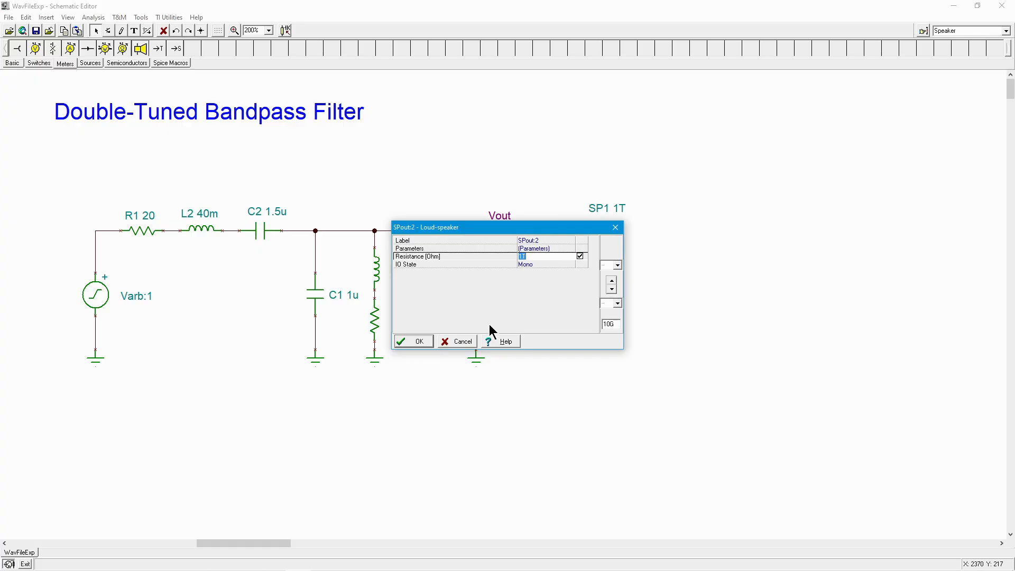
{"action": "left_click", "coordinate": [460, 341]}
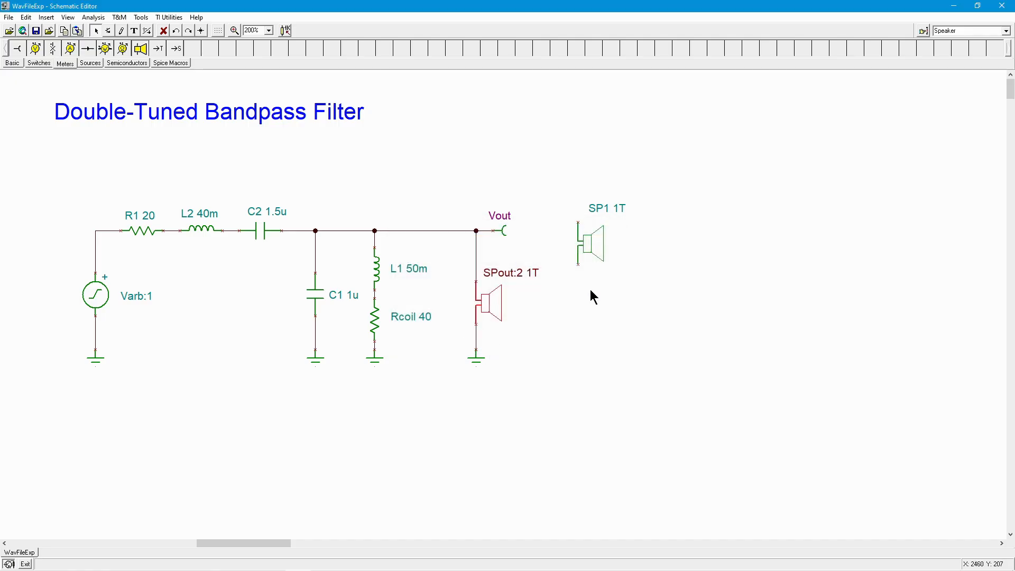
{"action": "left_click", "coordinate": [598, 248]}
{"action": "key", "text": "Delete"}
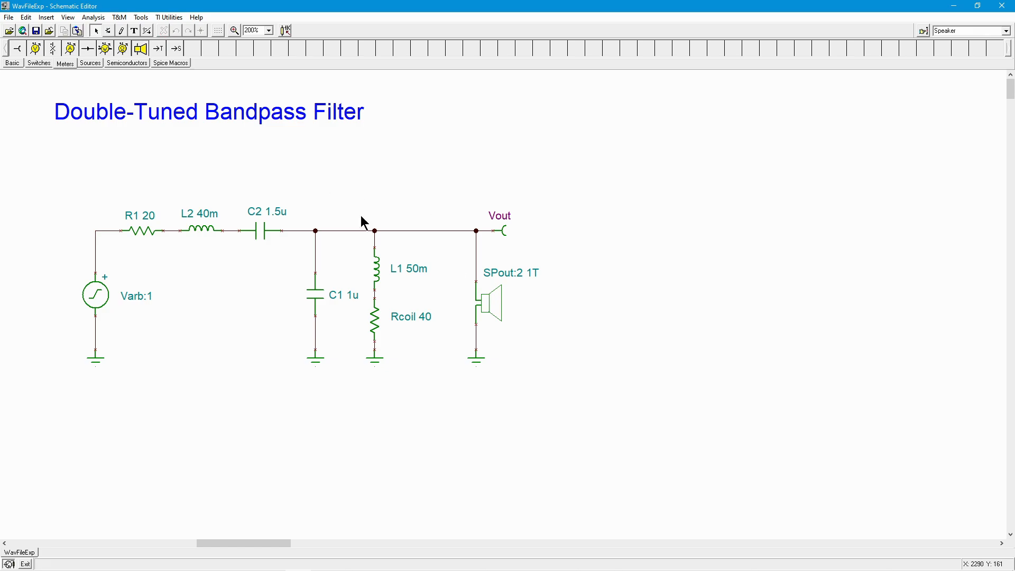
Open the example schematic Distortion.TSC from the WAV file examples folder
{"action": "left_click", "coordinate": [9, 17]}
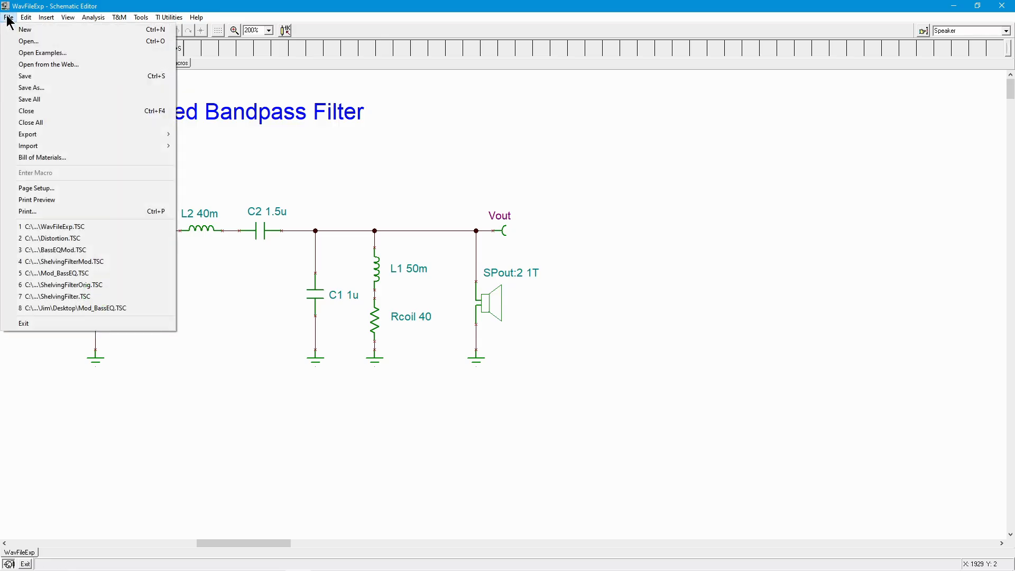
{"action": "left_click", "coordinate": [36, 53]}
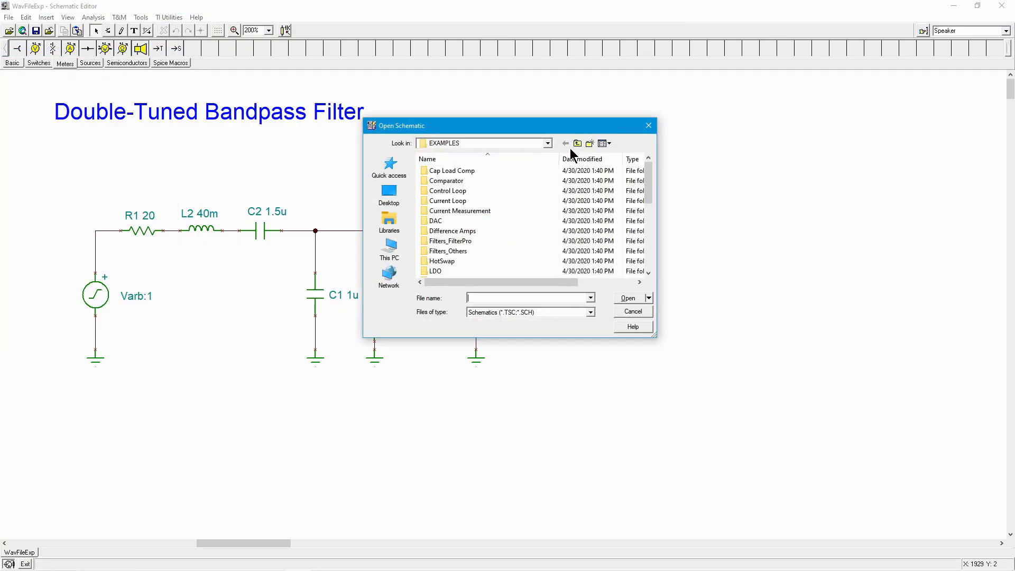
{"action": "left_click_drag", "start_coordinate": [648, 185], "coordinate": [645, 279]}
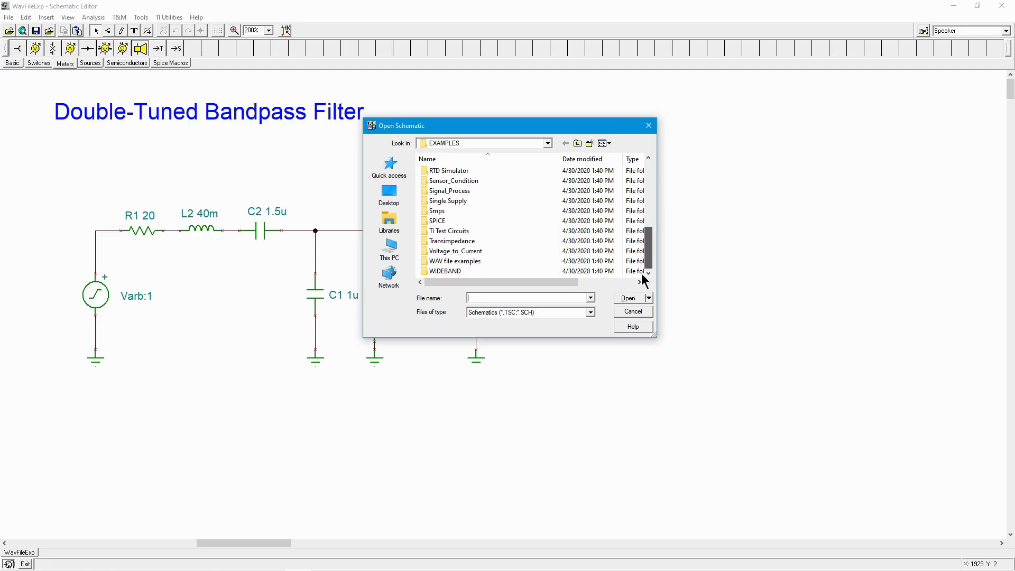
{"action": "double_click", "coordinate": [458, 262]}
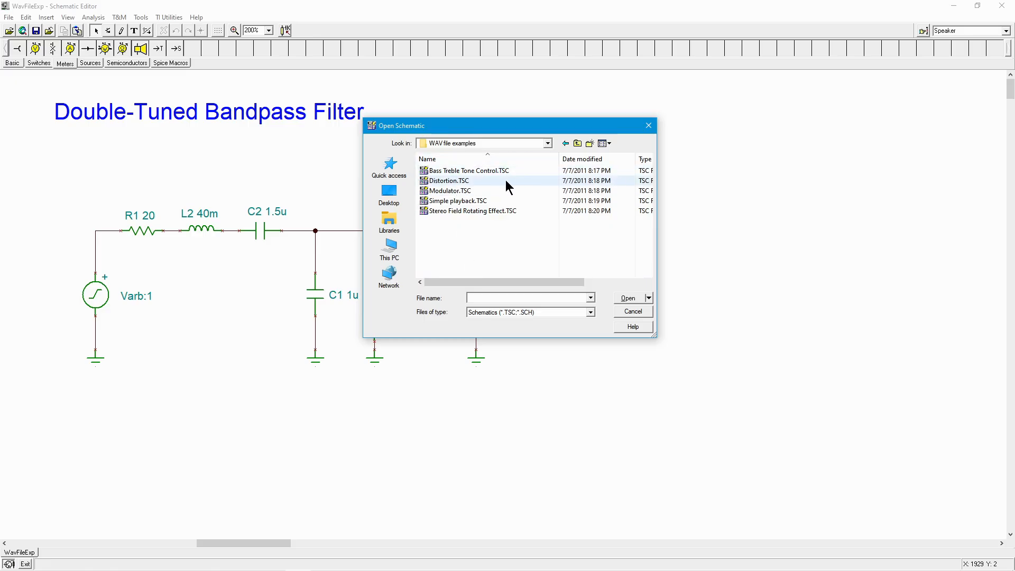
{"action": "double_click", "coordinate": [456, 183]}
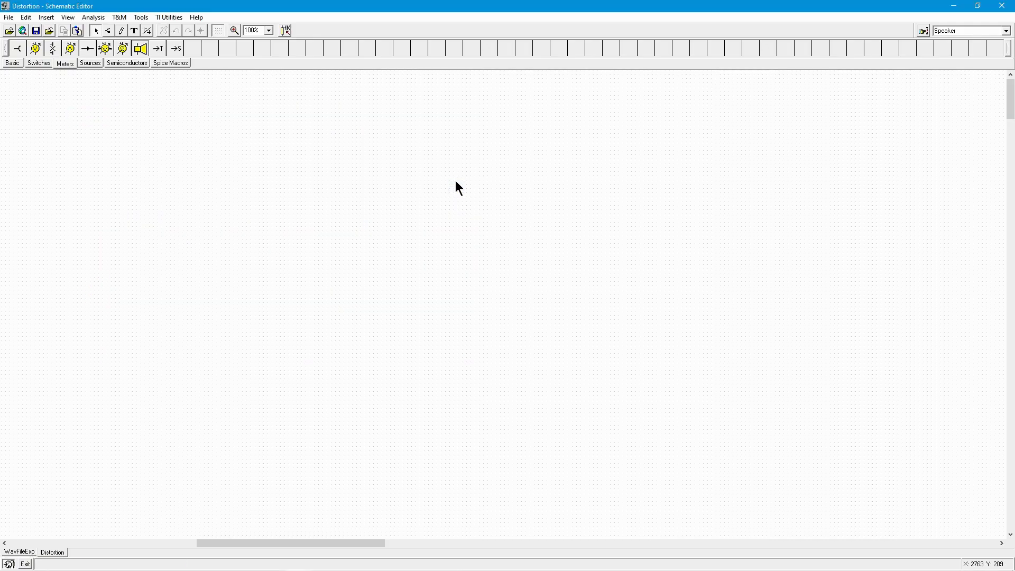
Copy the SP1:1 speaker from the distortion circuit and close the Distortion schematic
{"action": "left_click", "coordinate": [169, 543]}
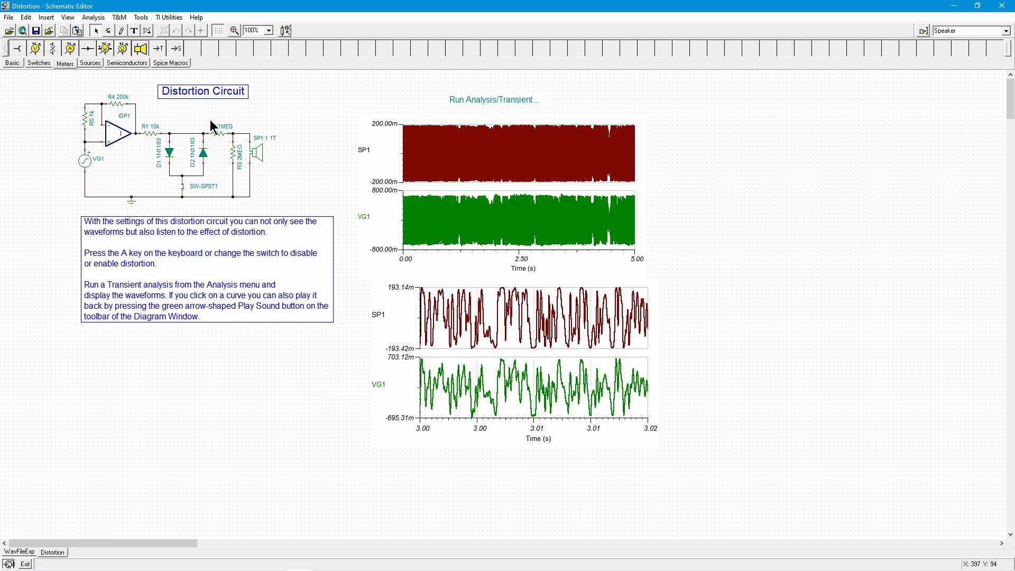
{"action": "left_click", "coordinate": [264, 157]}
{"action": "left_click", "coordinate": [9, 18]}
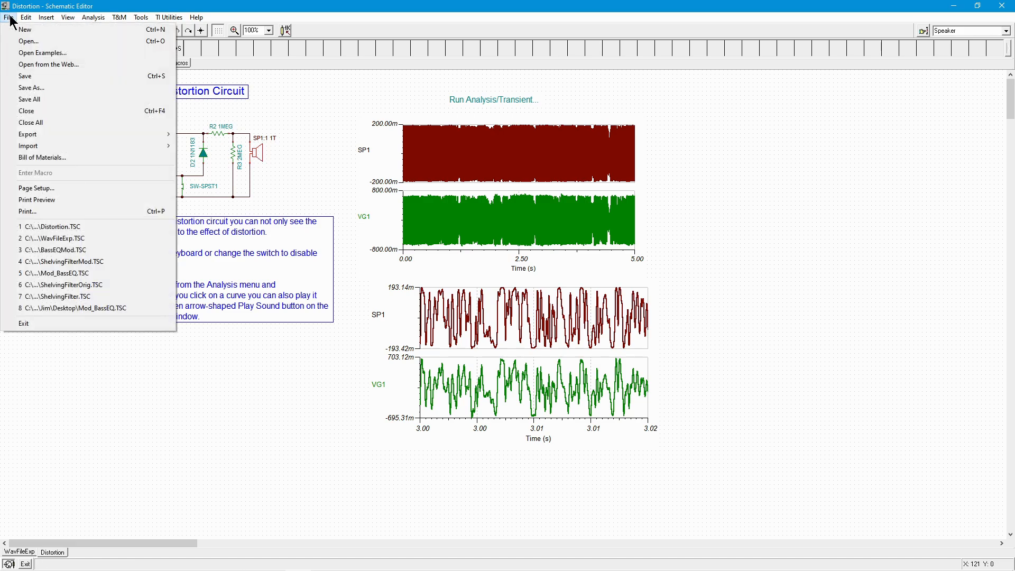
{"action": "left_click", "coordinate": [34, 112]}
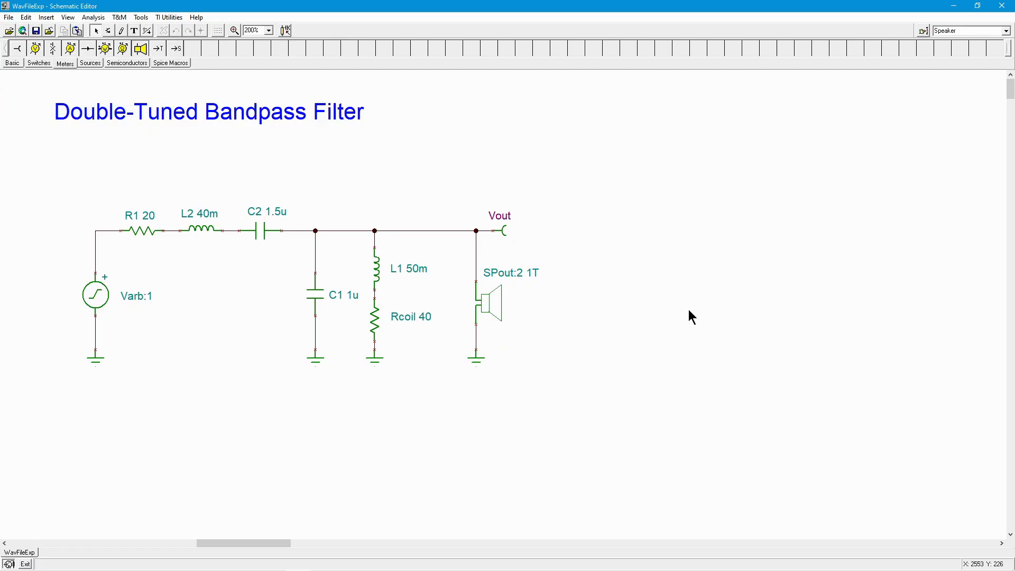
Paste the copied speaker beside SPout:2 in the filter schematic, and delete it again
{"action": "key", "text": "ctrl+v"}
{"action": "left_click", "coordinate": [633, 268]}
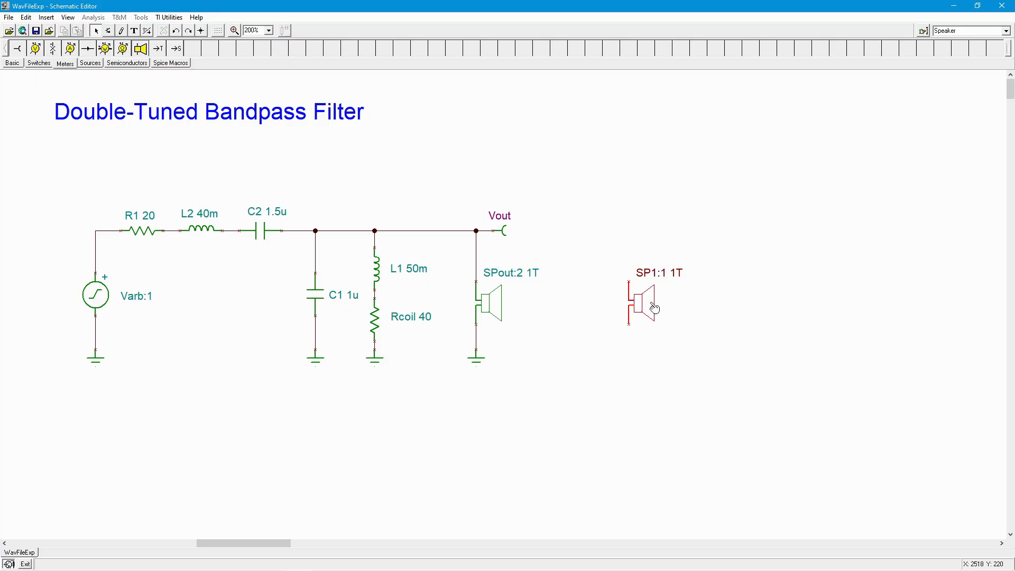
{"action": "key", "text": "Delete"}
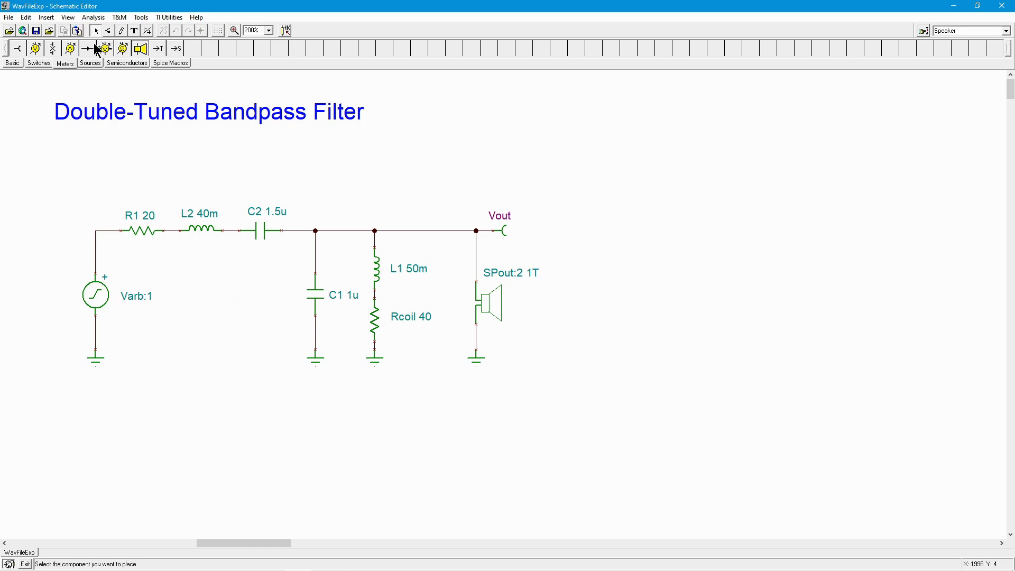
Run an AC transfer amplitude analysis from 10 Hz to 100 kHz with 1000 logarithmic points, and collect the curves in one plot
{"action": "left_click", "coordinate": [91, 19]}
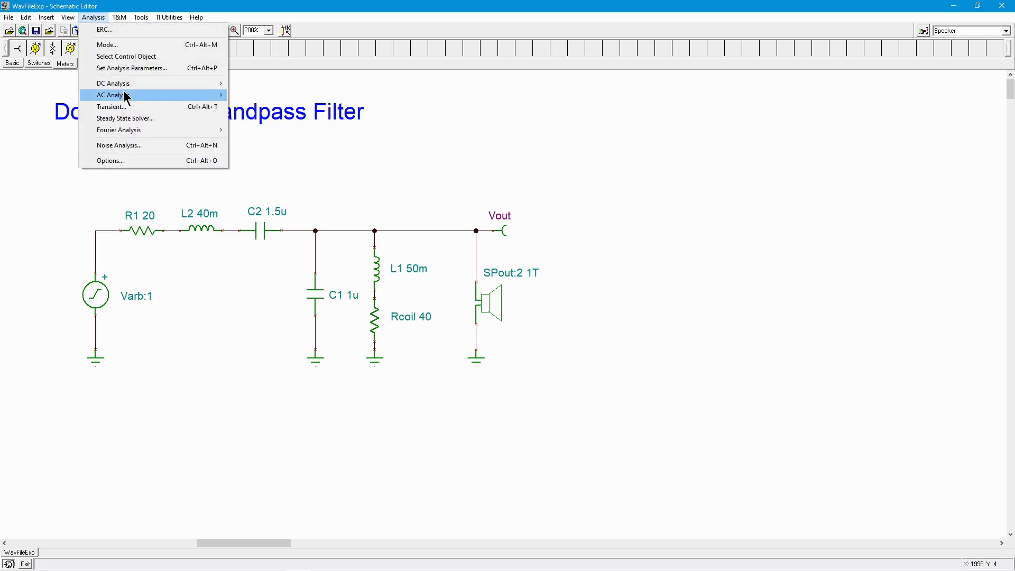
{"action": "mouse_move", "coordinate": [125, 95]}
{"action": "left_click", "coordinate": [291, 119]}
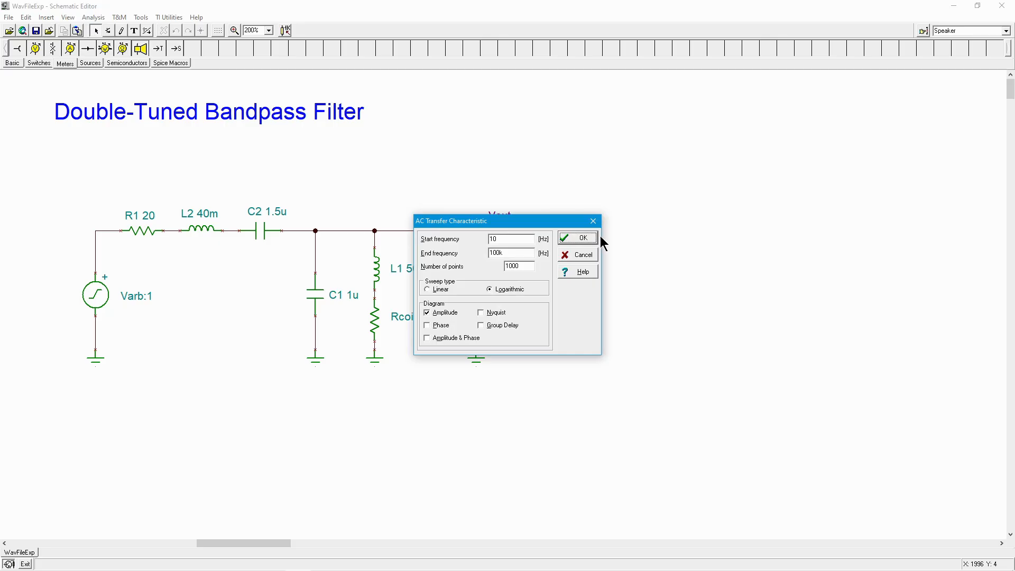
{"action": "left_click", "coordinate": [583, 238]}
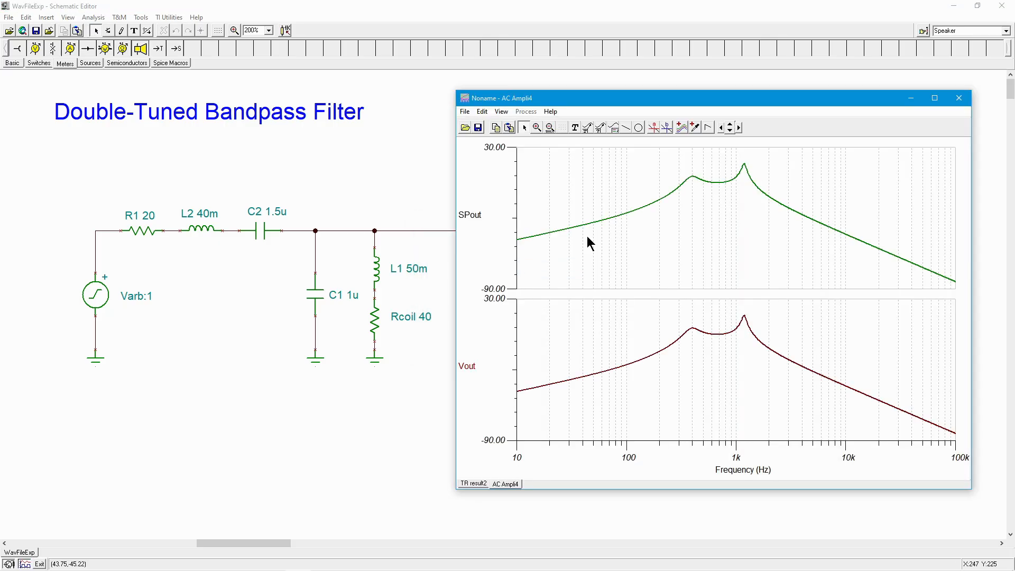
{"action": "left_click", "coordinate": [503, 113]}
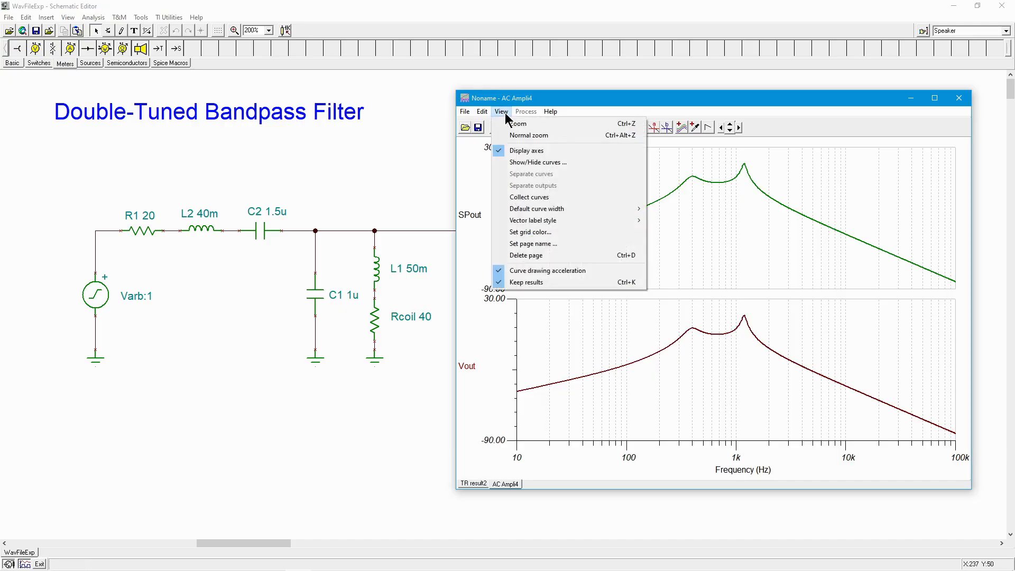
{"action": "left_click", "coordinate": [542, 200]}
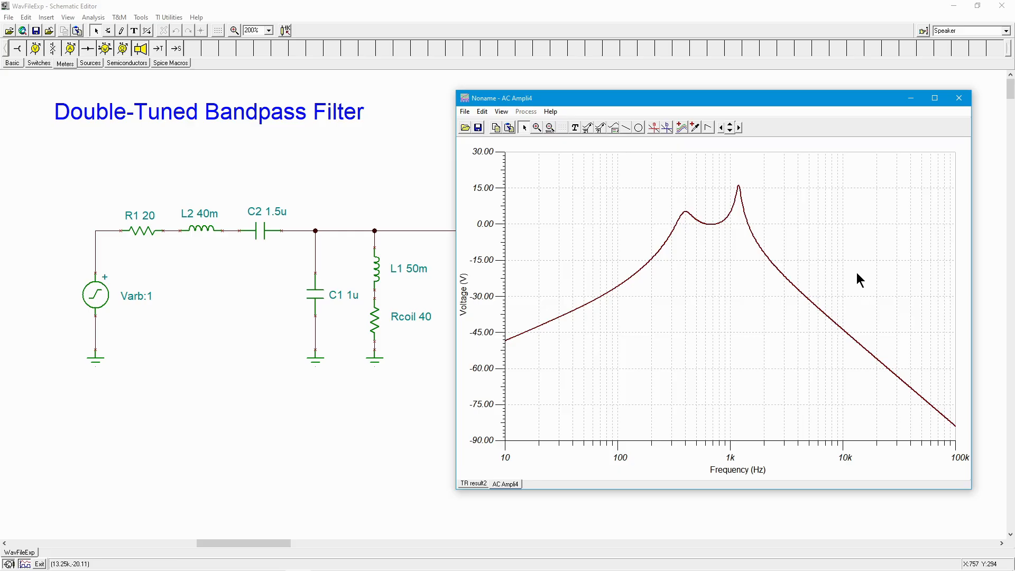
Run a transient analysis from 0 to 4.5 s with the operating point calculated and the excitation drawn
{"action": "left_click", "coordinate": [97, 19]}
{"action": "left_click", "coordinate": [98, 19]}
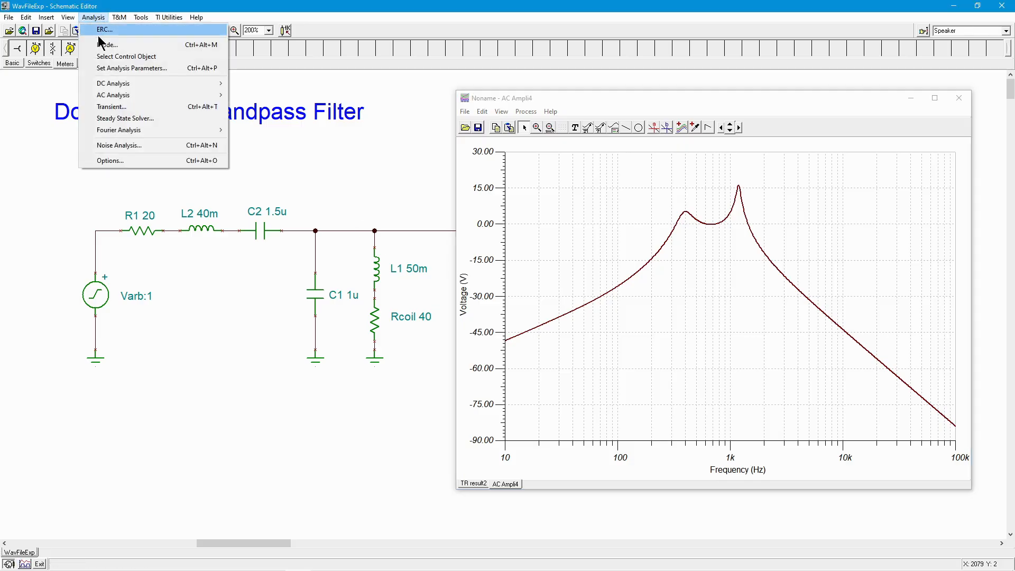
{"action": "left_click", "coordinate": [131, 106]}
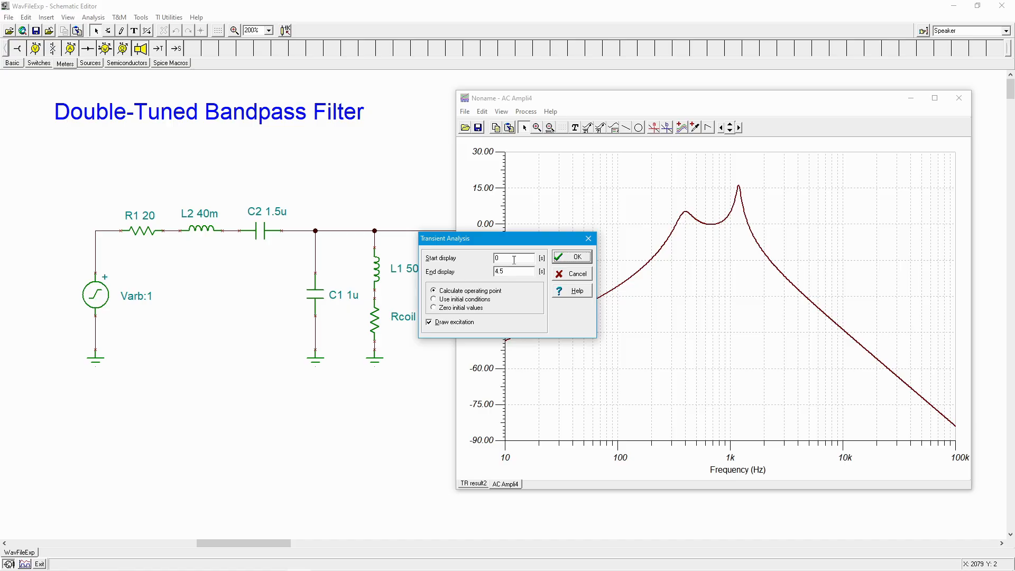
{"action": "left_click", "coordinate": [574, 259]}
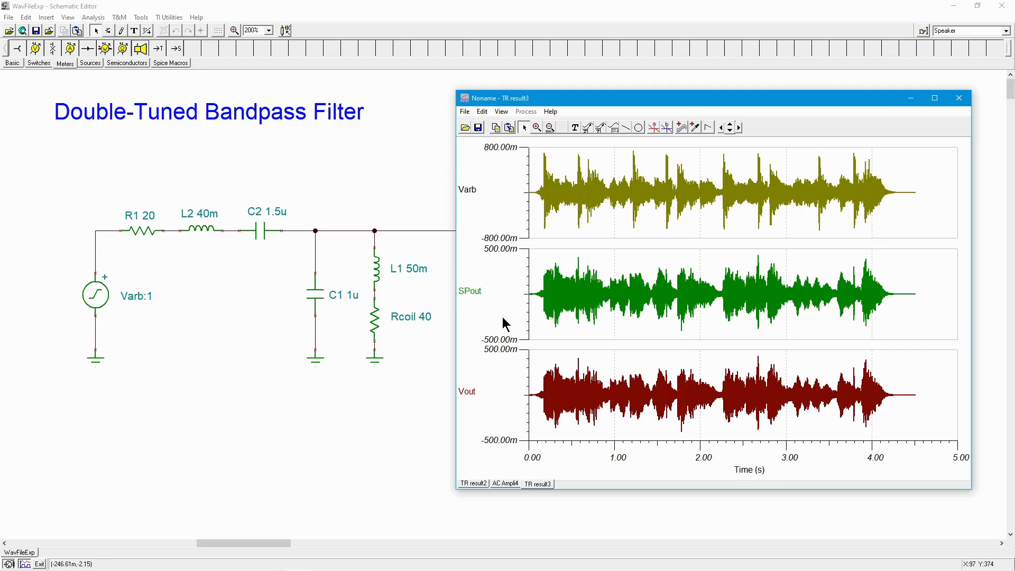
Select the Varb input waveform in the transient results and play it back as audio
{"action": "left_click_drag", "start_coordinate": [549, 98], "coordinate": [615, 93]}
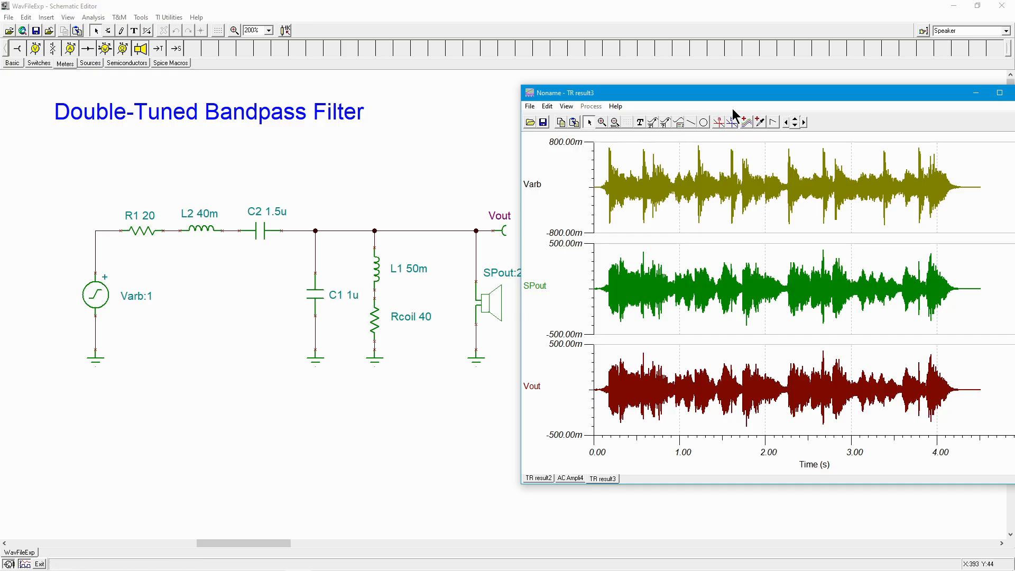
{"action": "left_click_drag", "start_coordinate": [732, 97], "coordinate": [764, 105]}
{"action": "left_click_drag", "start_coordinate": [685, 104], "coordinate": [595, 96]}
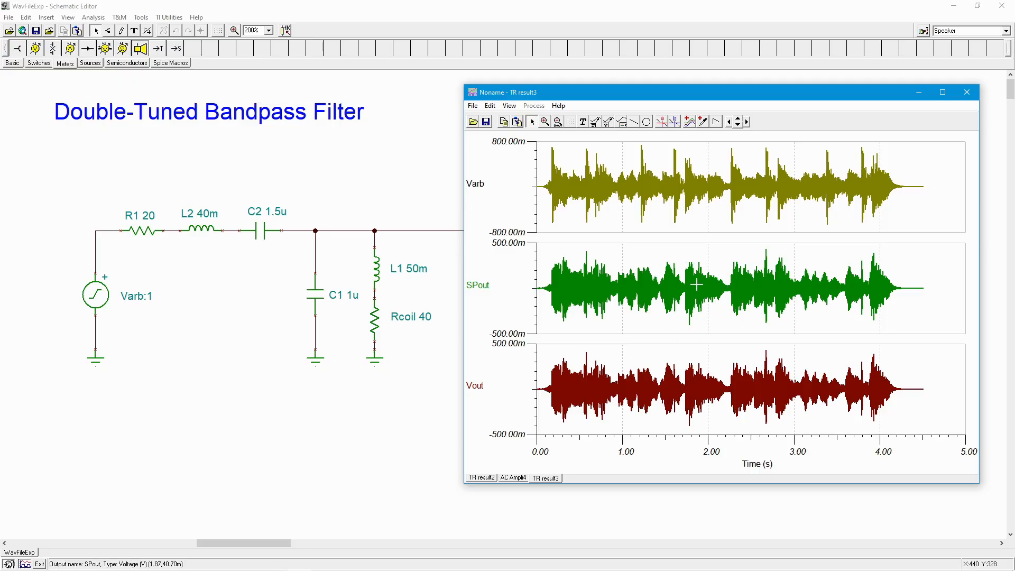
{"action": "left_click", "coordinate": [646, 183]}
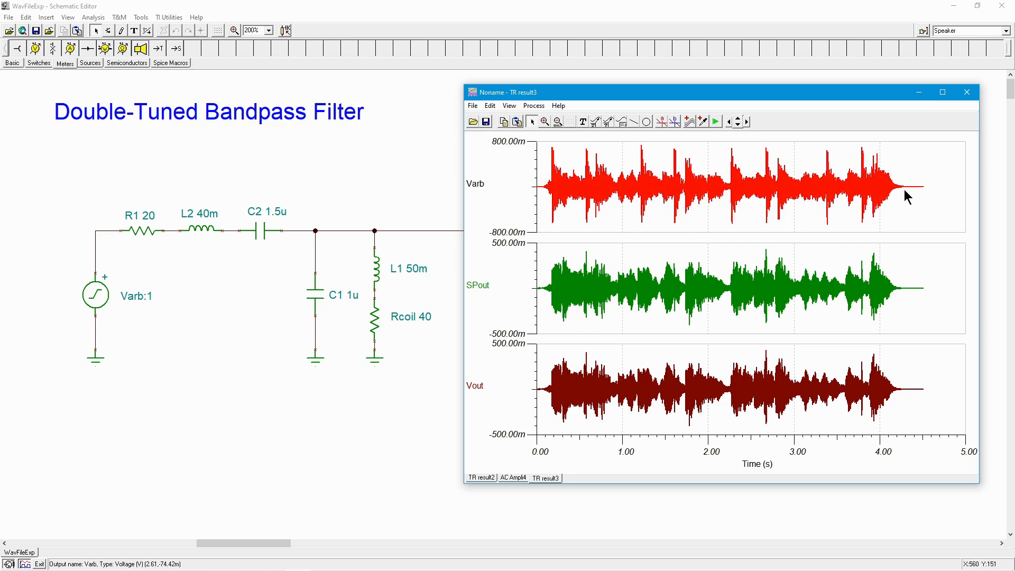
{"action": "left_click", "coordinate": [715, 125]}
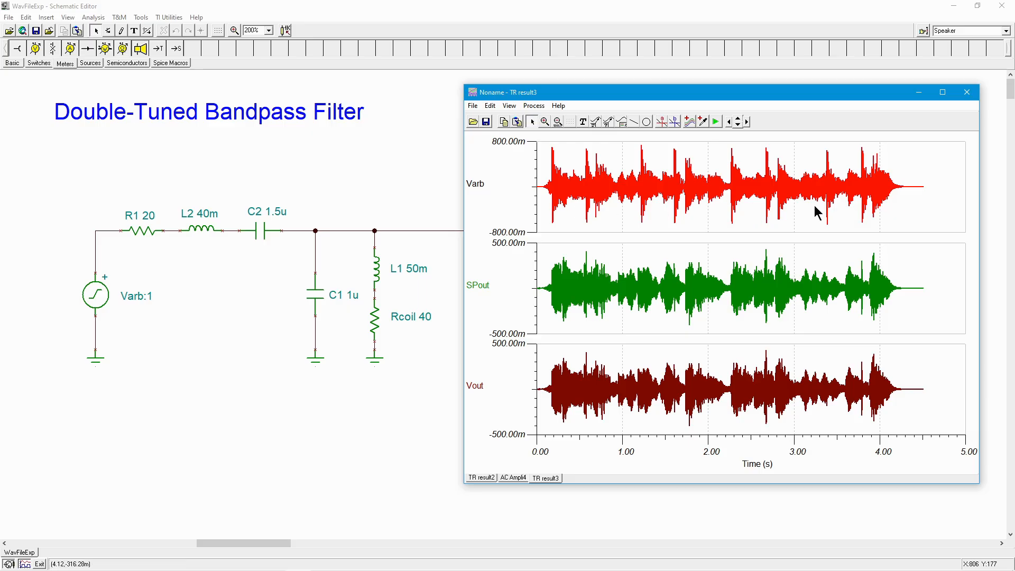
{"action": "left_click", "coordinate": [715, 121]}
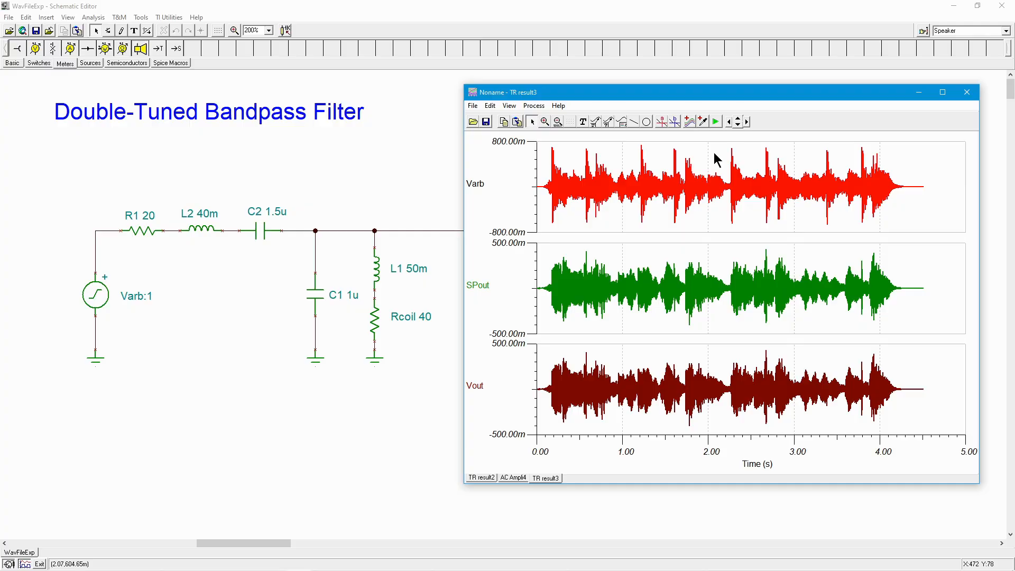
Select the SPout speaker waveform in the transient results and play it back as audio
{"action": "left_click", "coordinate": [581, 292]}
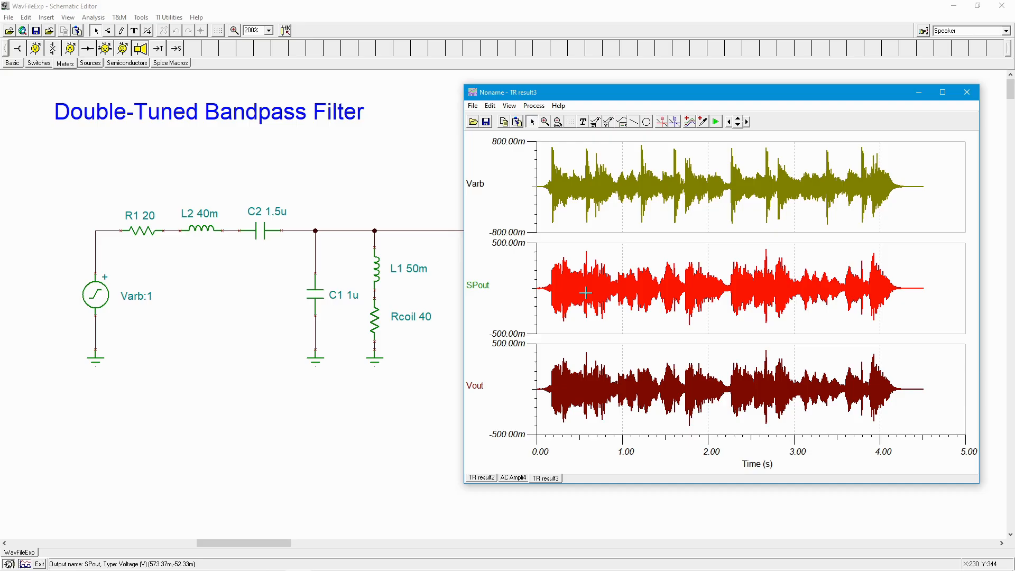
{"action": "left_click", "coordinate": [714, 121]}
{"action": "left_click", "coordinate": [628, 307]}
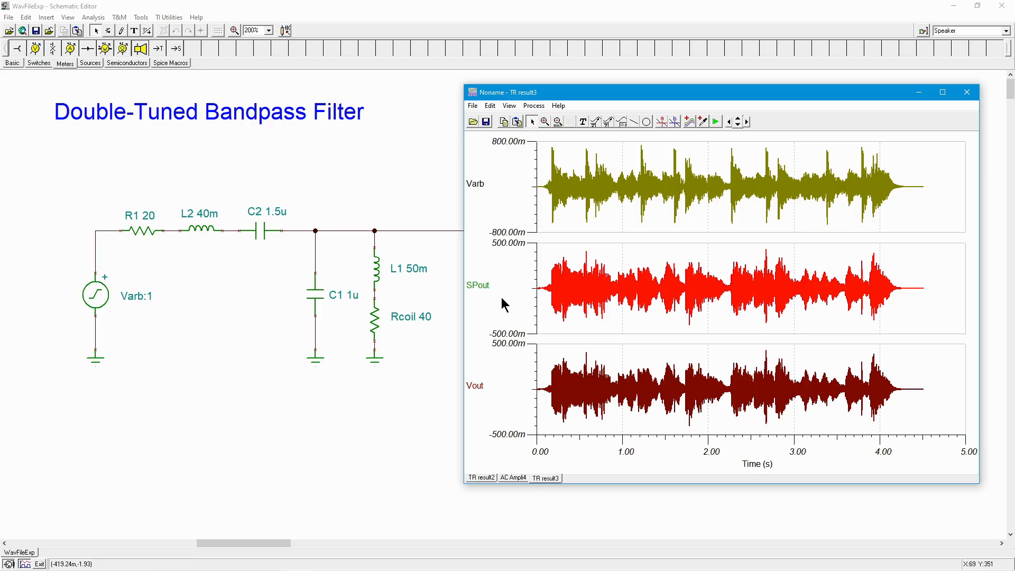
Show the WAV export option for the selected SPout waveform without exporting, and close the results window
{"action": "left_click_drag", "start_coordinate": [566, 91], "coordinate": [632, 87]}
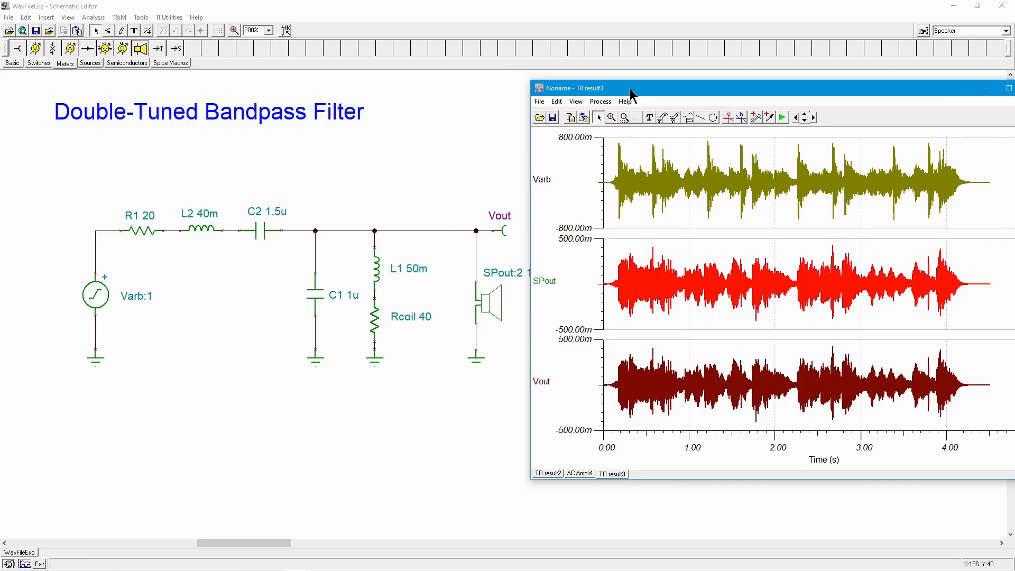
{"action": "left_click_drag", "start_coordinate": [724, 88], "coordinate": [651, 99]}
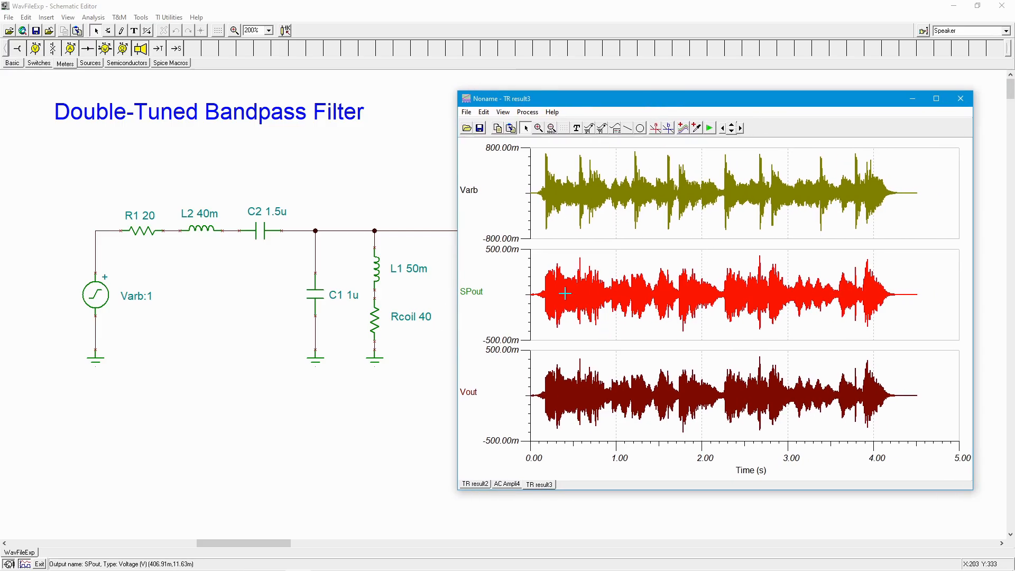
{"action": "left_click", "coordinate": [466, 112]}
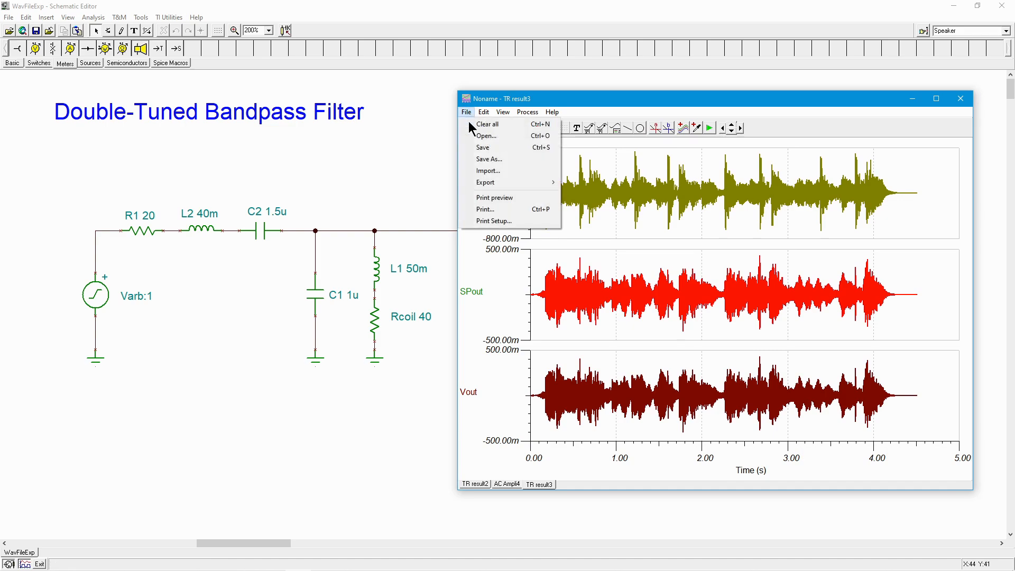
{"action": "mouse_move", "coordinate": [495, 183]}
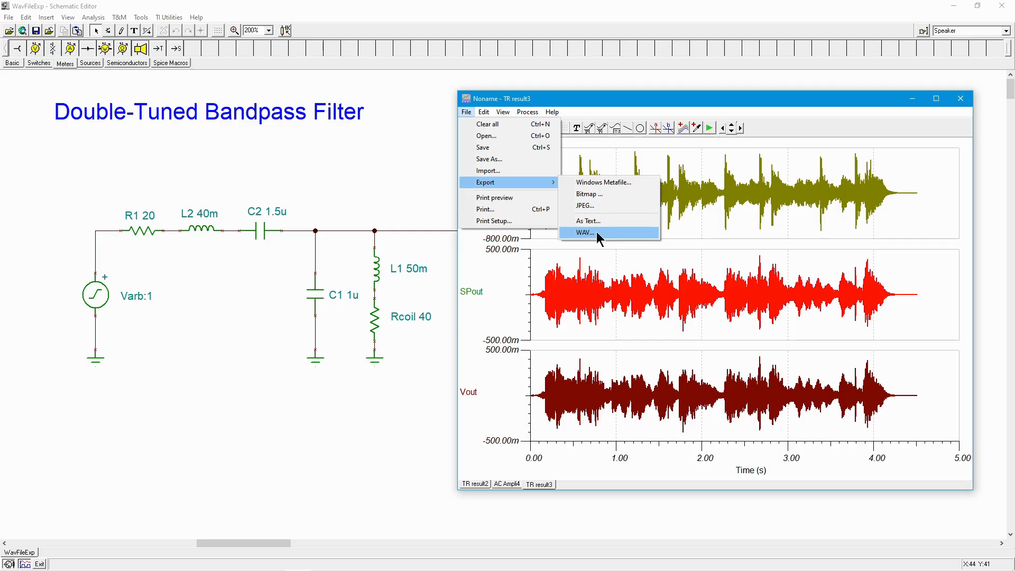
{"action": "left_click", "coordinate": [424, 371]}
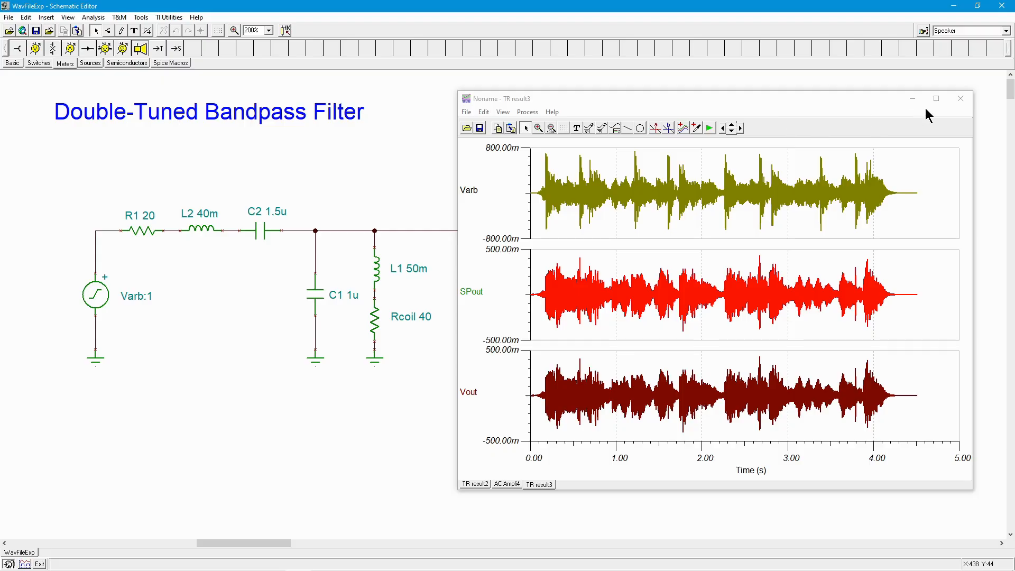
{"action": "left_click", "coordinate": [961, 100]}
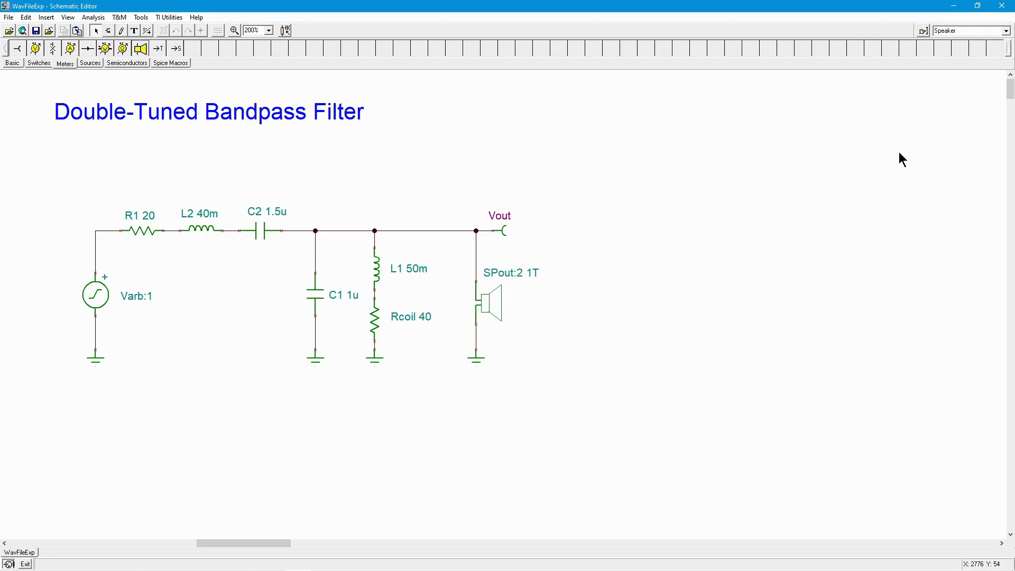